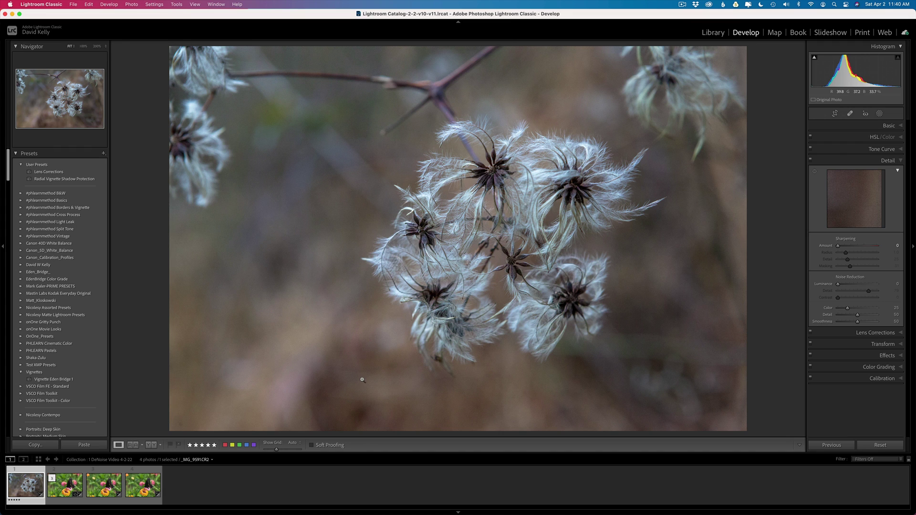
pyautogui.click(402, 244)
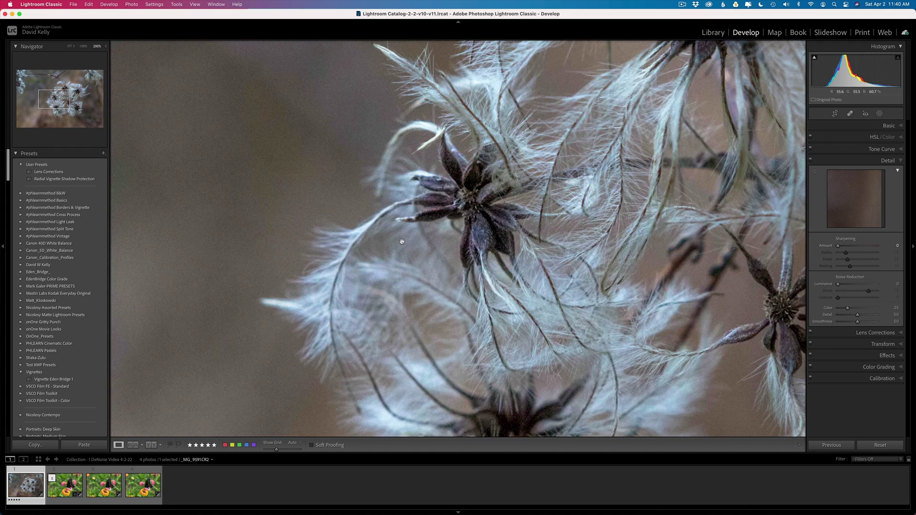
pyautogui.hscroll(-5, 390, 225)
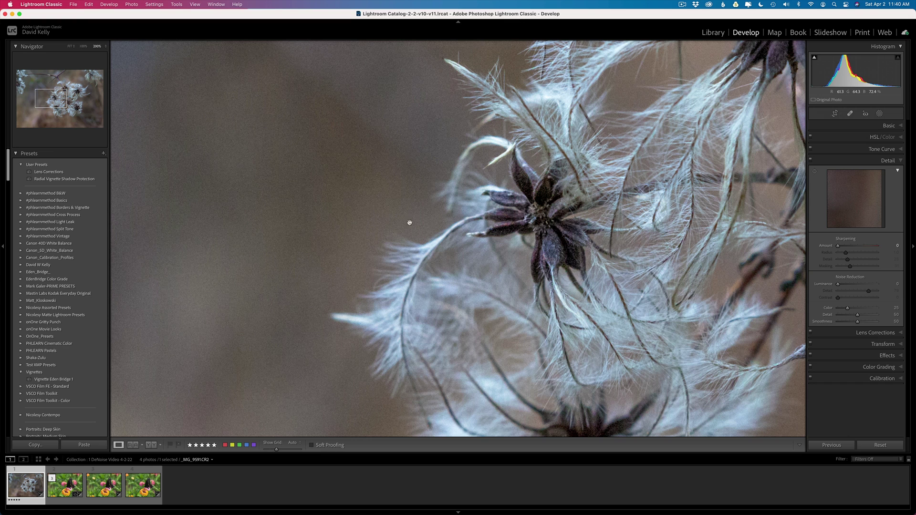
pyautogui.click(105, 47)
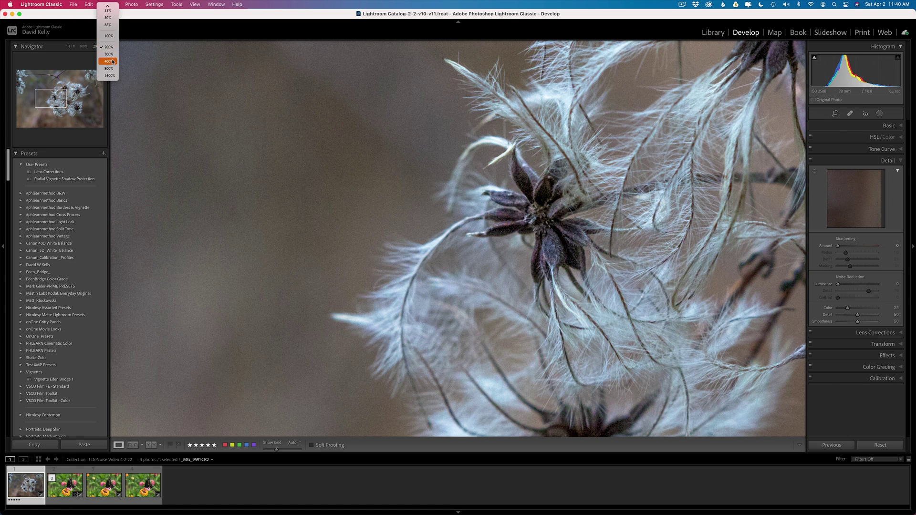
pyautogui.click(109, 61)
pyautogui.moveTo(313, 131); pyautogui.dragTo(135, 136)
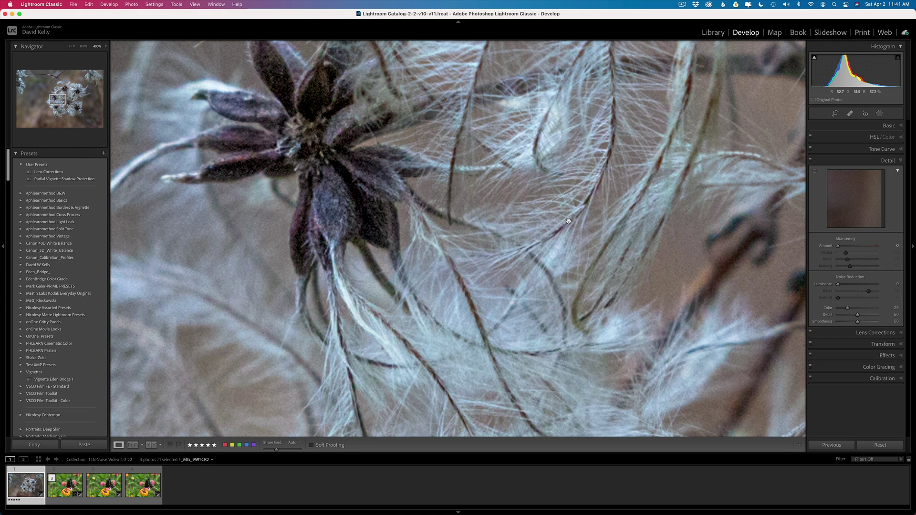
pyautogui.click(569, 221)
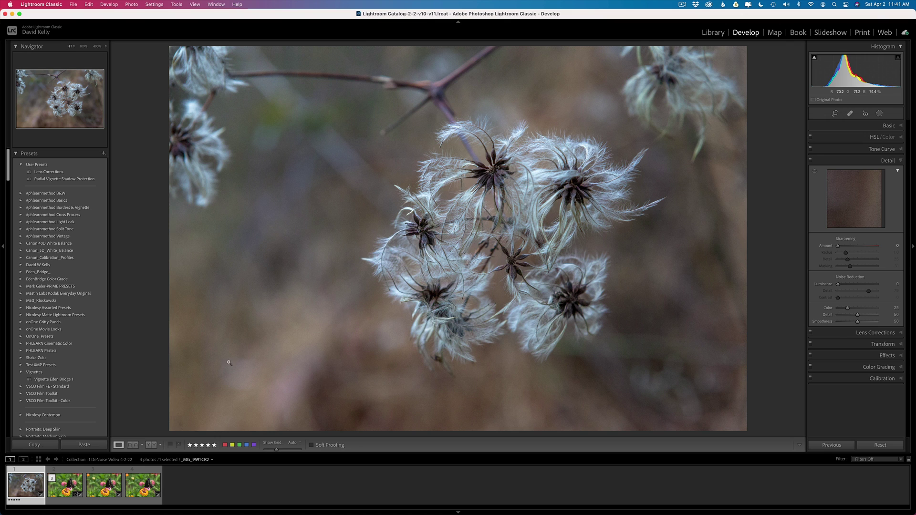
pyautogui.click(72, 483)
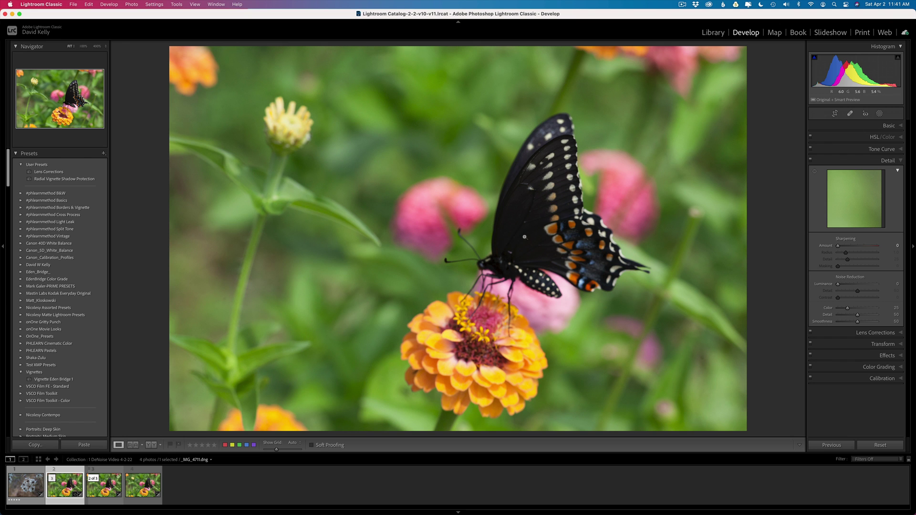
pyautogui.click(524, 237)
pyautogui.moveTo(499, 315); pyautogui.dragTo(276, 303)
pyautogui.click(105, 46)
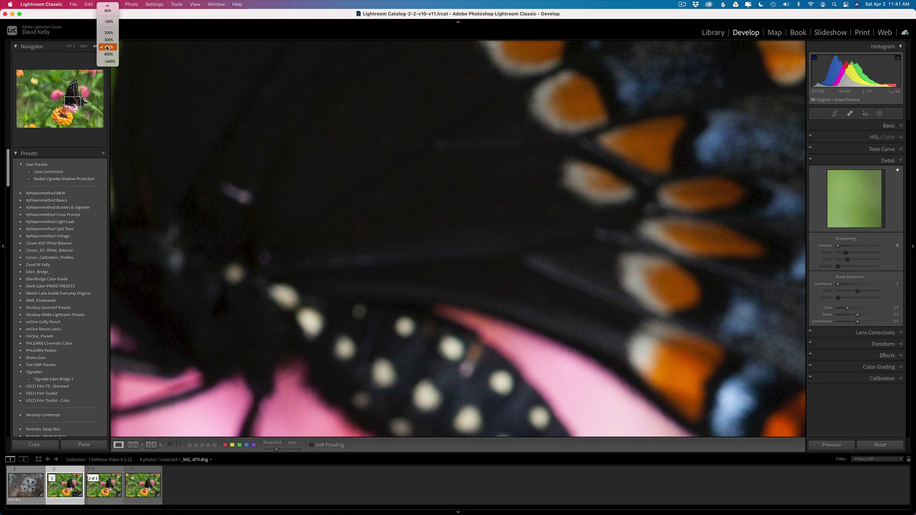
pyautogui.click(107, 32)
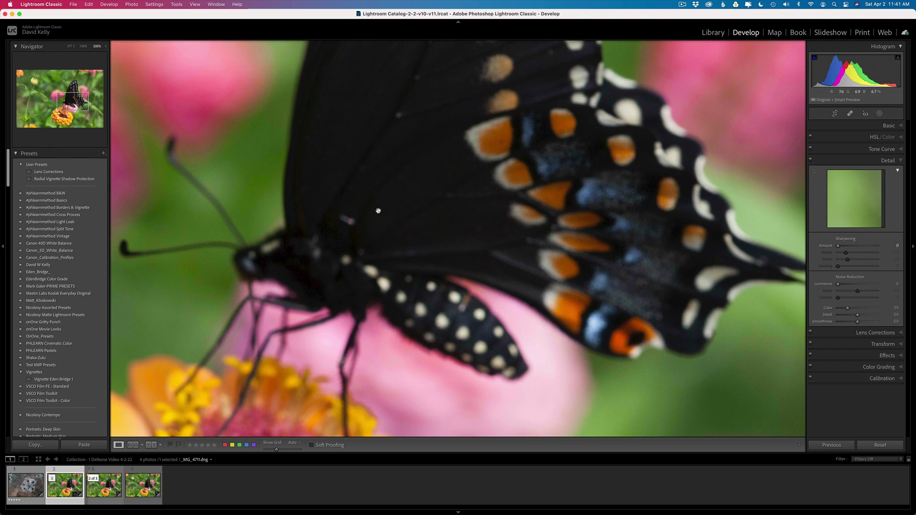
pyautogui.moveTo(483, 249); pyautogui.dragTo(594, 218)
pyautogui.moveTo(497, 294); pyautogui.dragTo(539, 224)
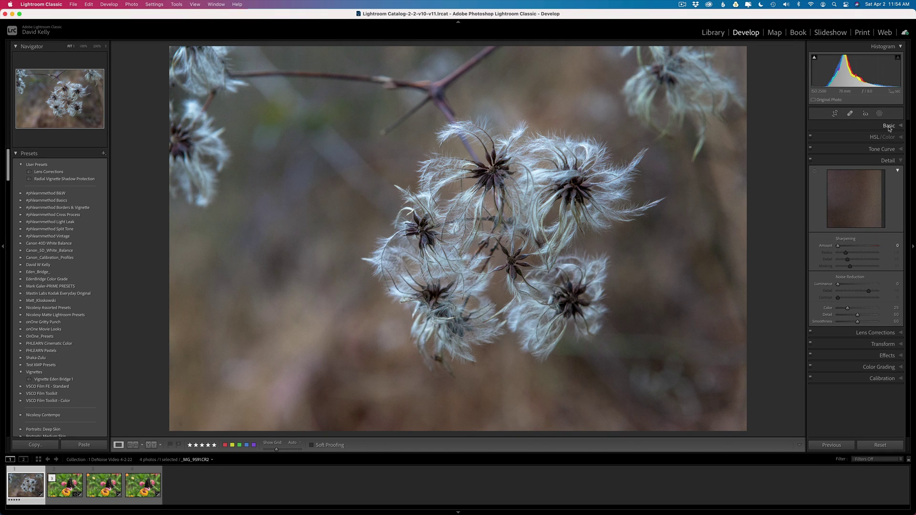
# Step: Check the Detail panel, then show the seed-head photo's Basic settings (Exposure +1.17, Shadows +100, Blacks −62)
pyautogui.click(889, 125)
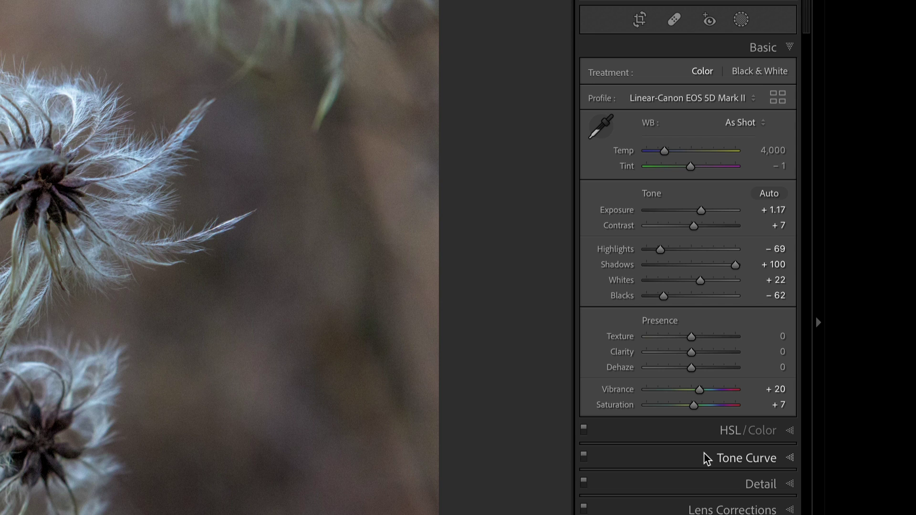
pyautogui.click(755, 486)
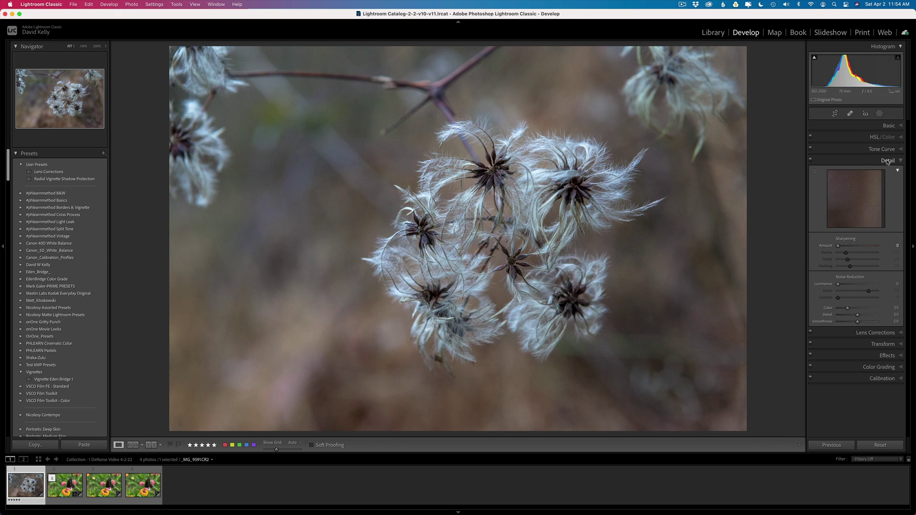
pyautogui.click(887, 161)
pyautogui.click(887, 126)
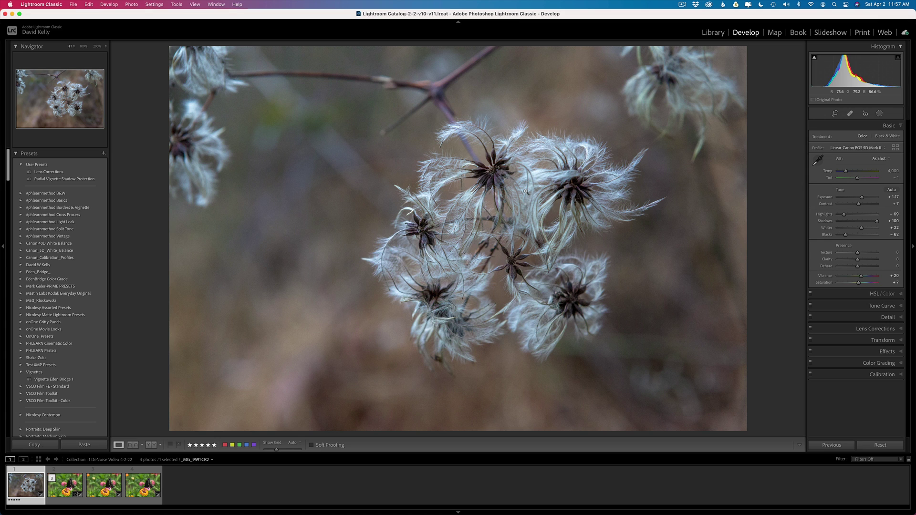
# Step: Send the seed-head photo to Topaz DeNoise AI through Edit In
pyautogui.rightClick(508, 200)
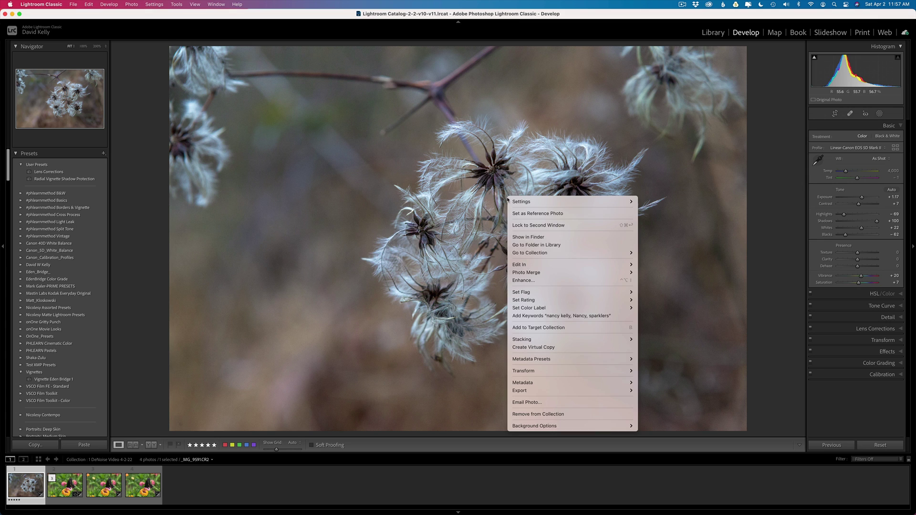
pyautogui.moveTo(596, 265)
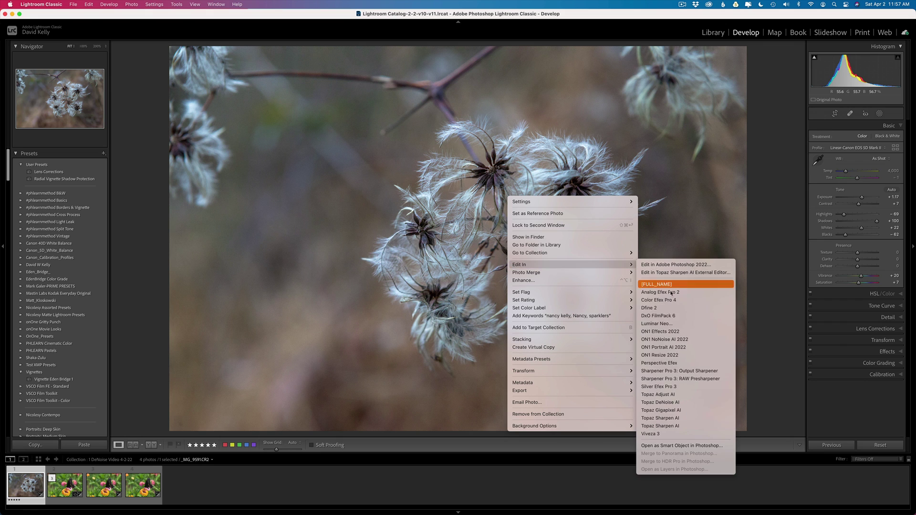
pyautogui.click(670, 403)
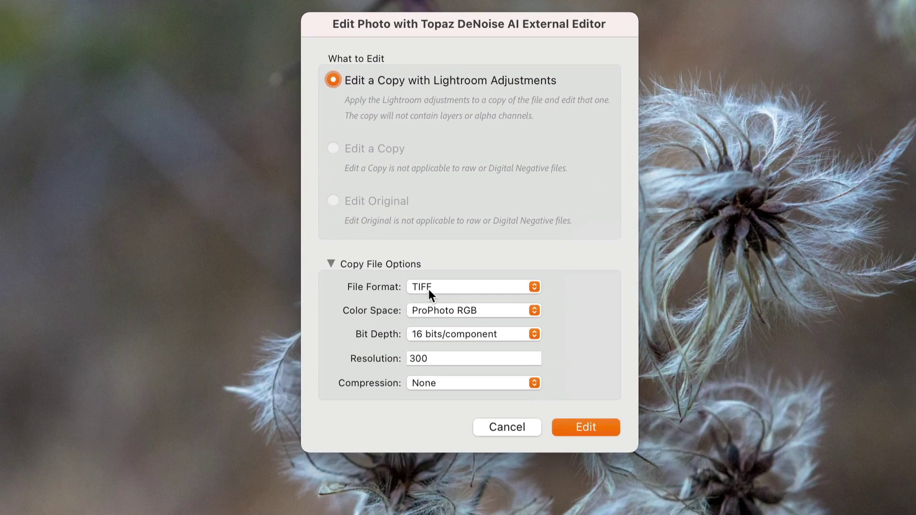
# Step: Edit a TIFF copy in ProPhoto RGB at 16 bits/component in DeNoise AI
pyautogui.click(447, 217)
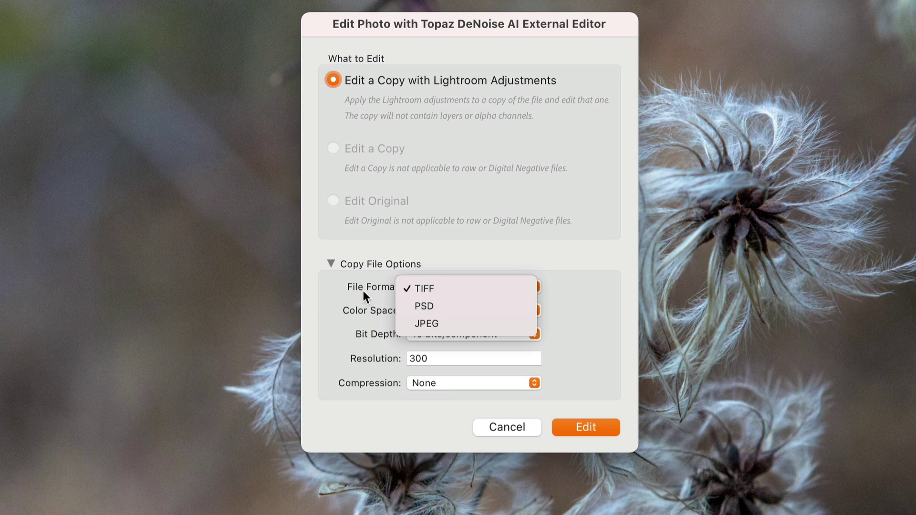
pyautogui.click(326, 299)
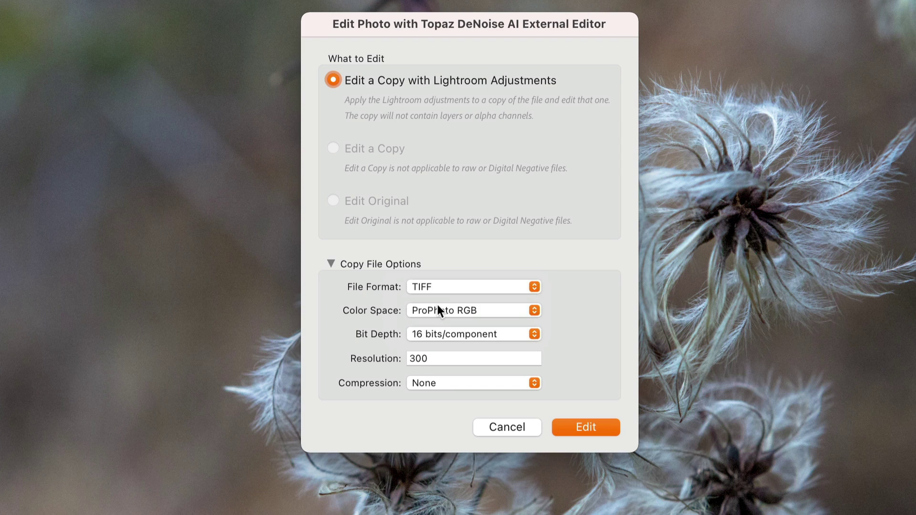
pyautogui.click(454, 311)
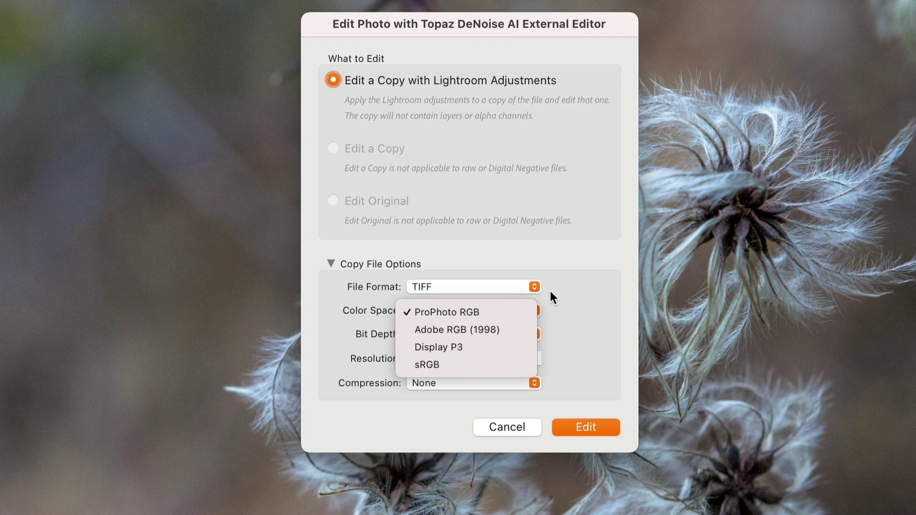
pyautogui.click(546, 322)
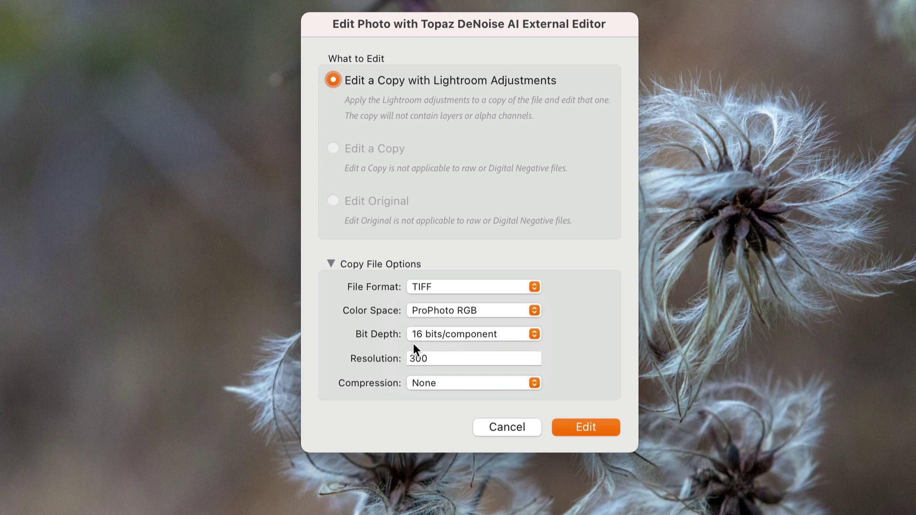
pyautogui.click(483, 336)
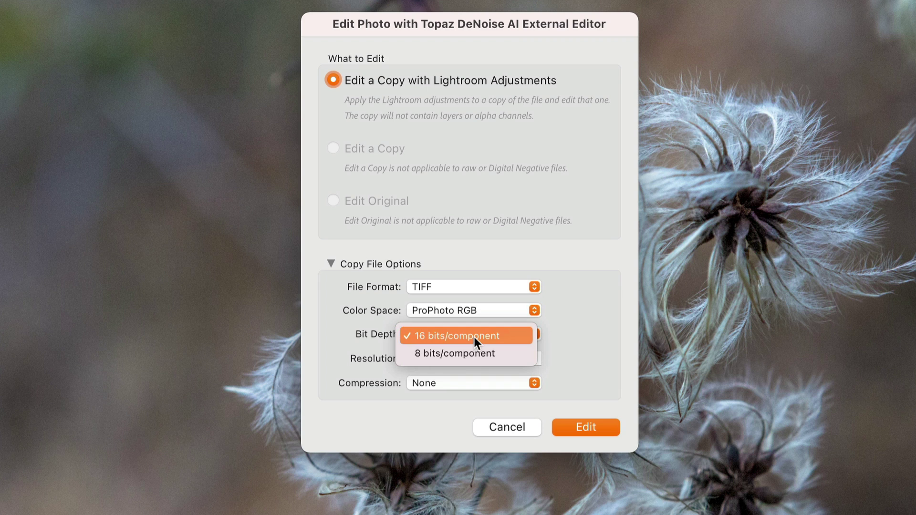
pyautogui.click(577, 327)
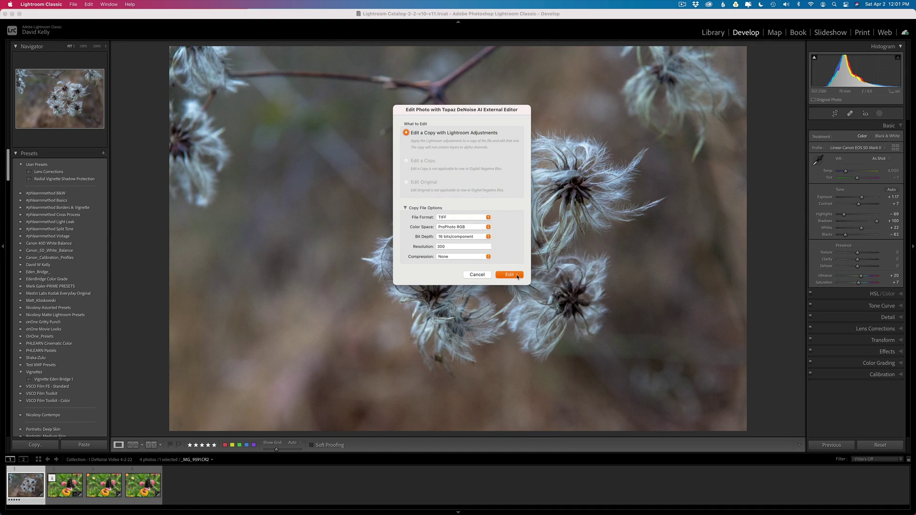
pyautogui.click(515, 275)
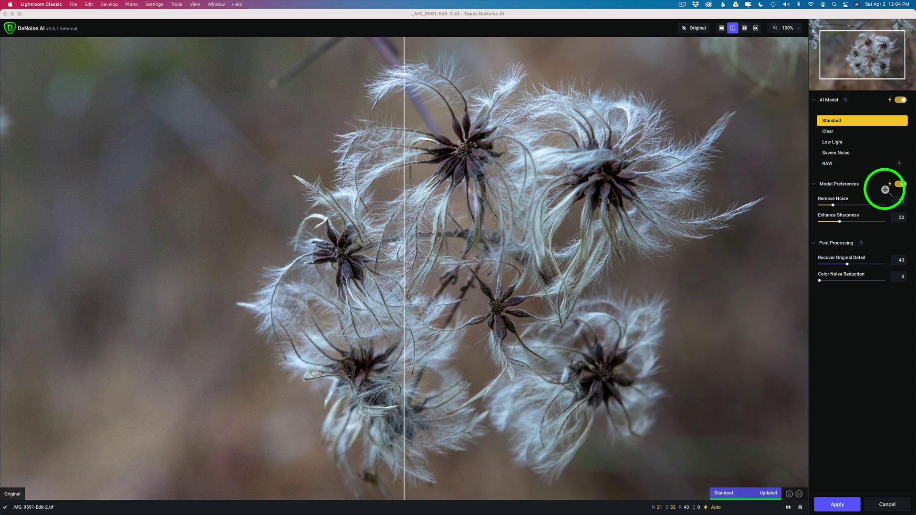
# Step: Zoom the DeNoise preview to 400% with the before/after split across a feathery seed-head strand
pyautogui.click(798, 29)
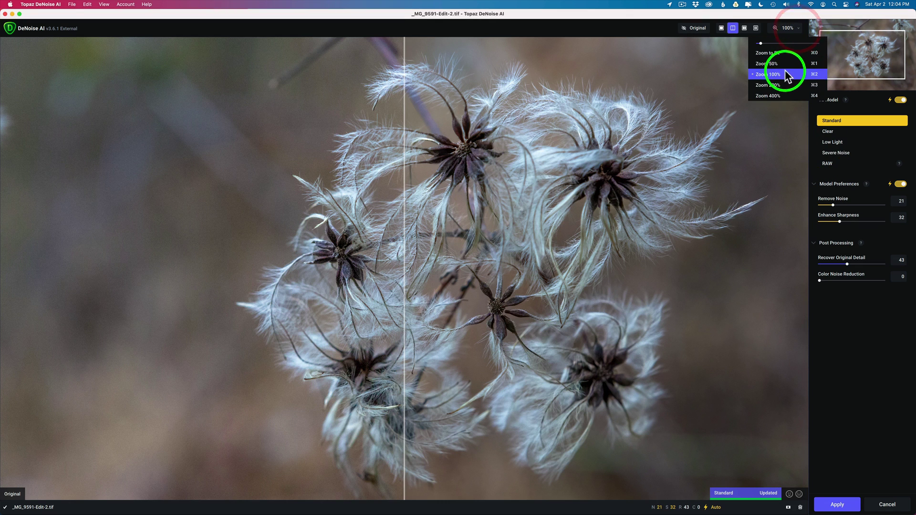
pyautogui.click(778, 96)
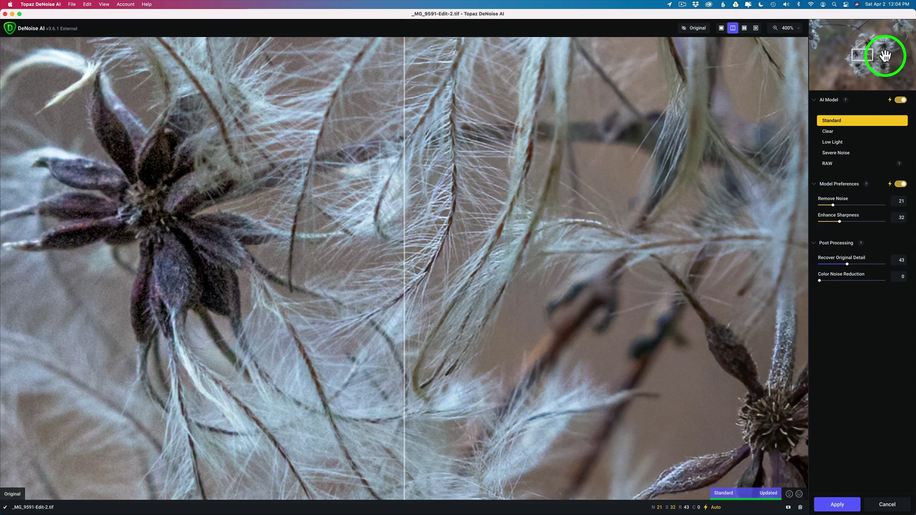
pyautogui.moveTo(885, 56); pyautogui.dragTo(846, 57)
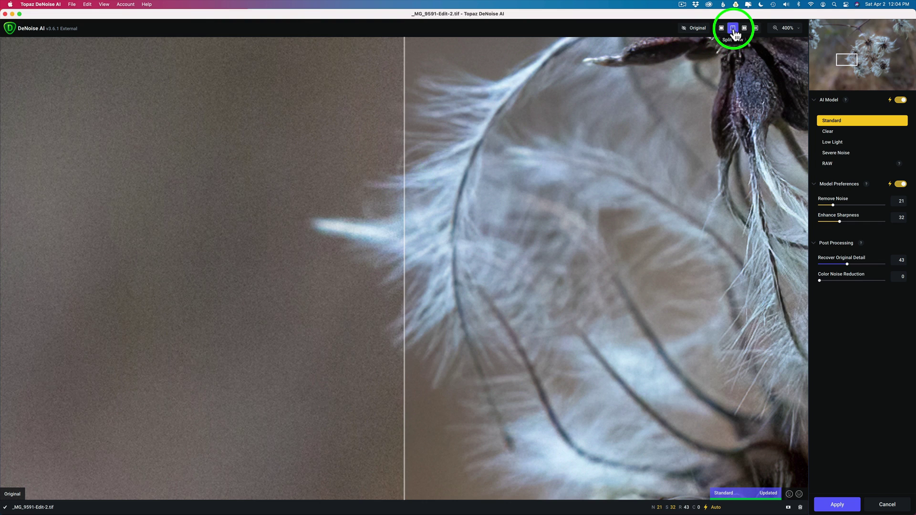
pyautogui.moveTo(403, 167); pyautogui.dragTo(423, 153)
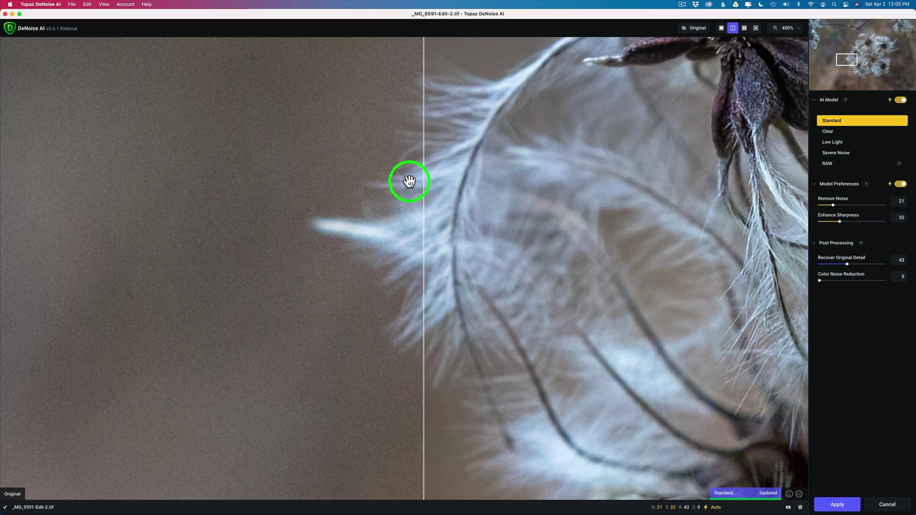
pyautogui.moveTo(424, 180); pyautogui.dragTo(167, 165)
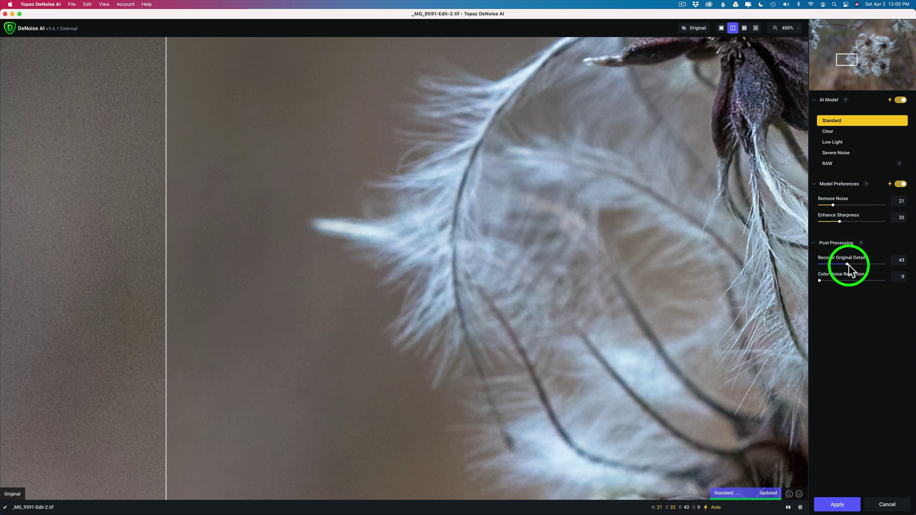
# Step: Test Recover Original Detail at 0, then set it to 40
pyautogui.moveTo(847, 264); pyautogui.dragTo(811, 262)
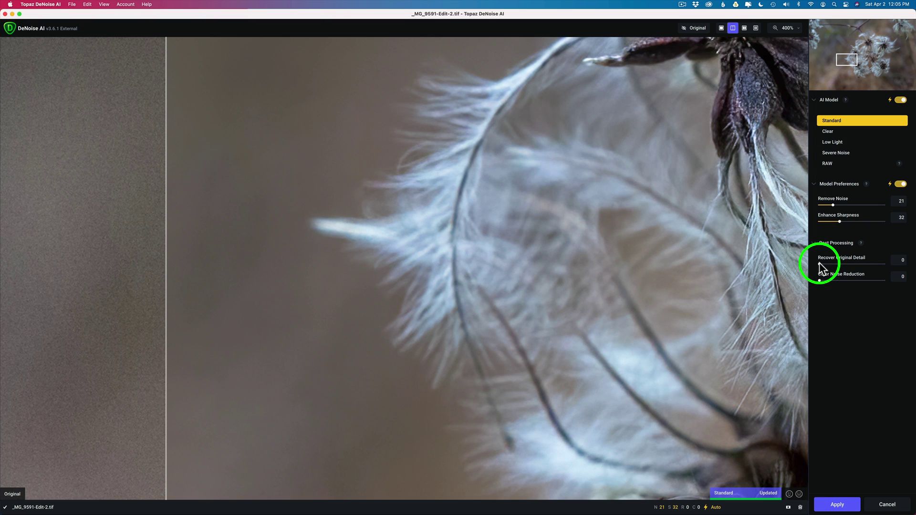
pyautogui.moveTo(824, 263); pyautogui.dragTo(846, 265)
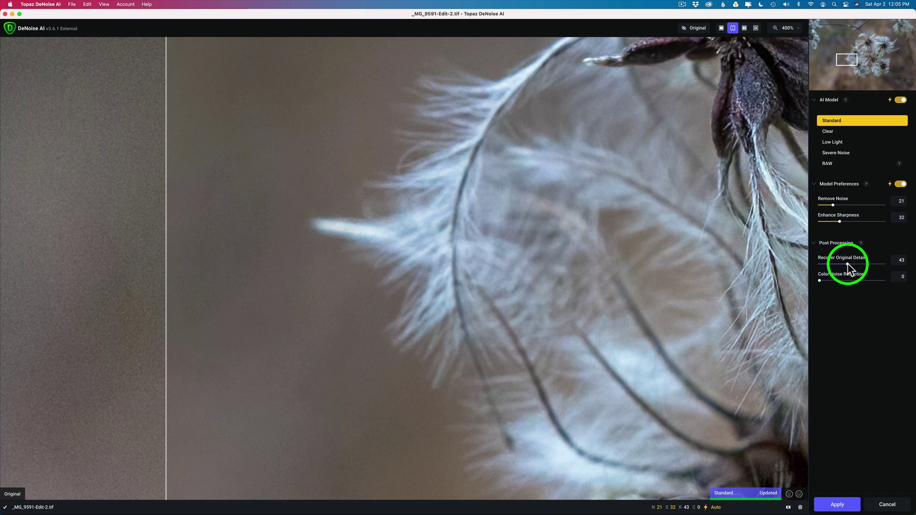
pyautogui.click(845, 264)
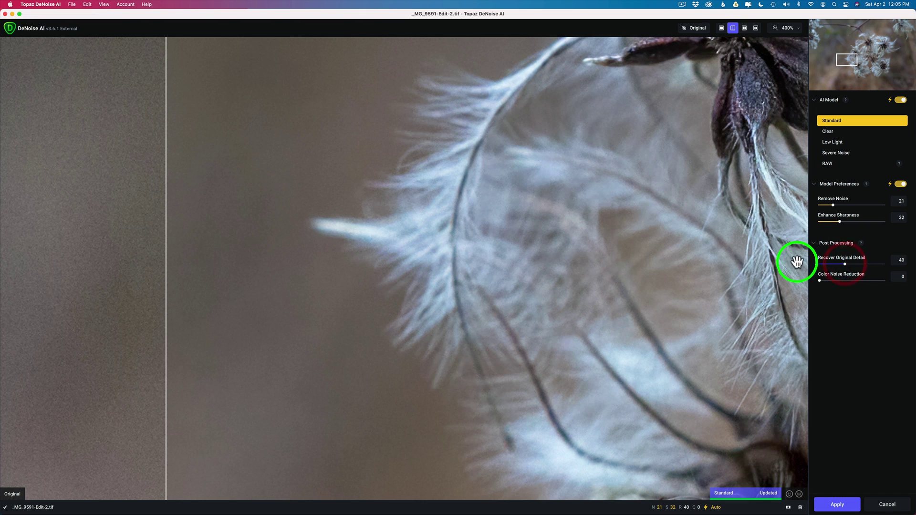
pyautogui.moveTo(165, 221); pyautogui.dragTo(180, 170)
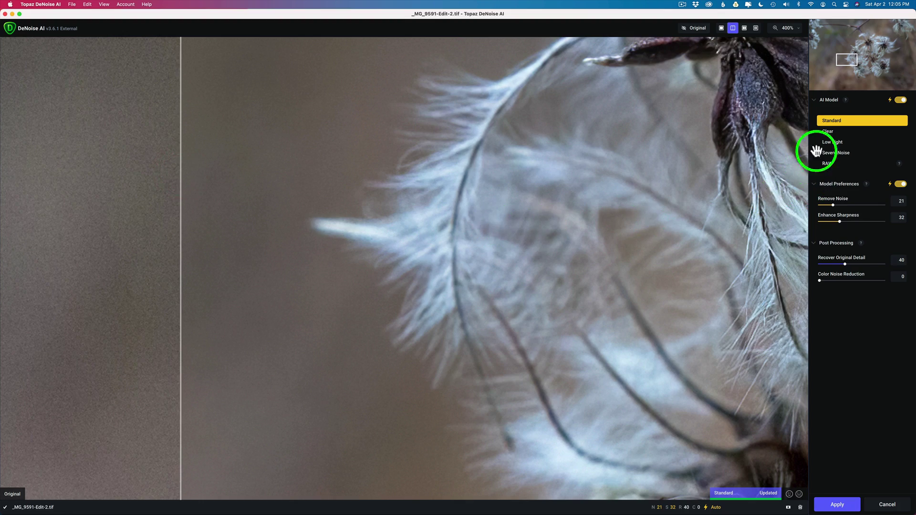
# Step: Zoom the preview to 200% and sweep the comparison split across the seed heads
pyautogui.click(864, 53)
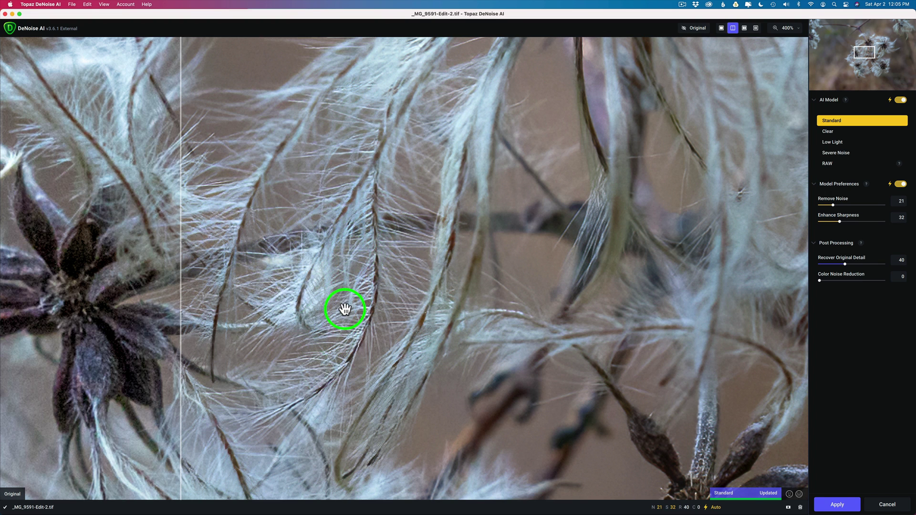
pyautogui.click(801, 31)
pyautogui.click(775, 85)
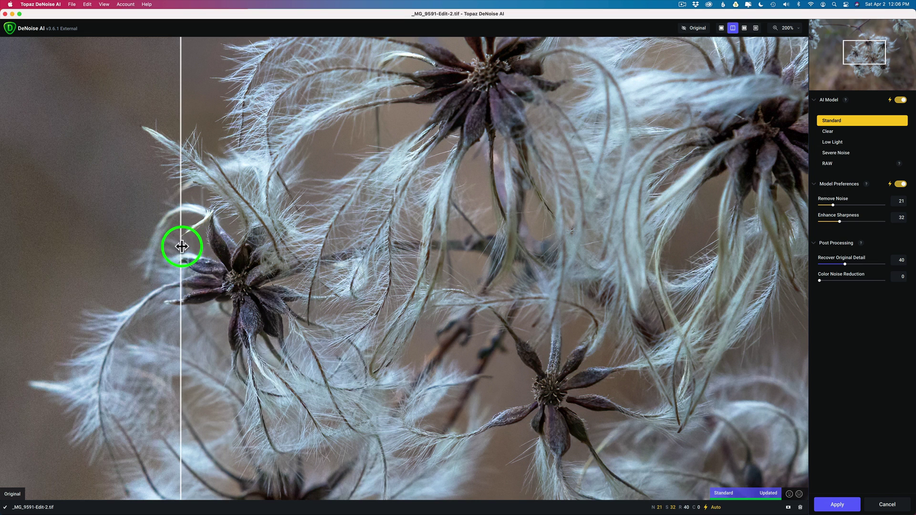
pyautogui.moveTo(181, 245); pyautogui.dragTo(712, 276)
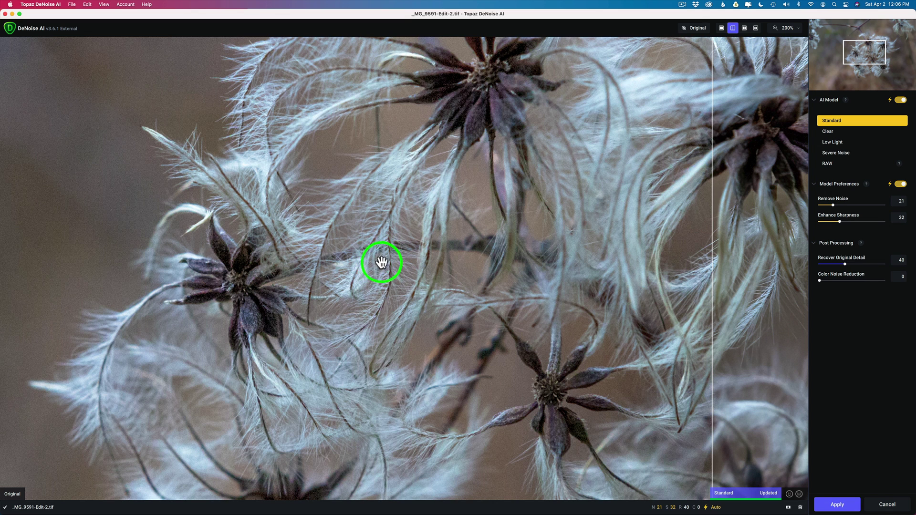
pyautogui.moveTo(712, 237); pyautogui.dragTo(210, 204)
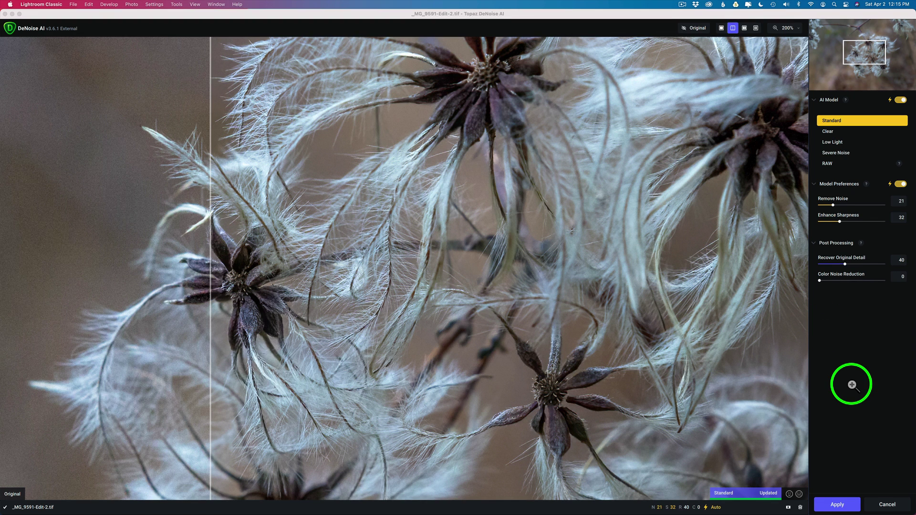
# Step: Apply the DeNoise AI processing and return the TIFF to Lightroom
pyautogui.click(840, 508)
pyautogui.click(841, 509)
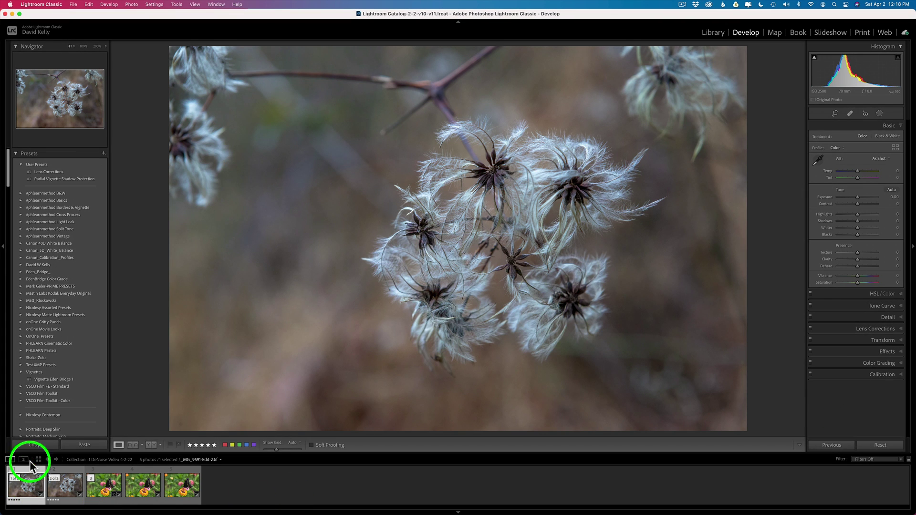
# Step: View the original raw seed-head photo at 300%, centred on a seed head
pyautogui.click(75, 491)
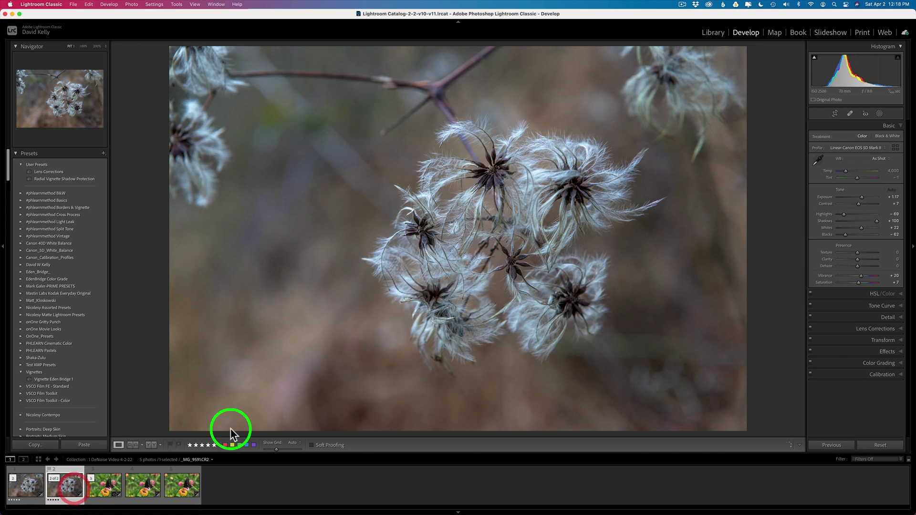
pyautogui.click(428, 218)
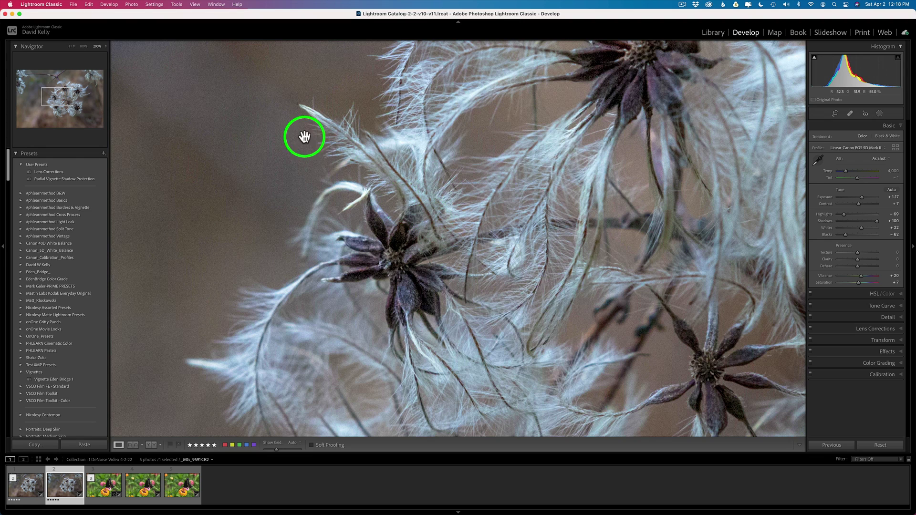
pyautogui.click(104, 46)
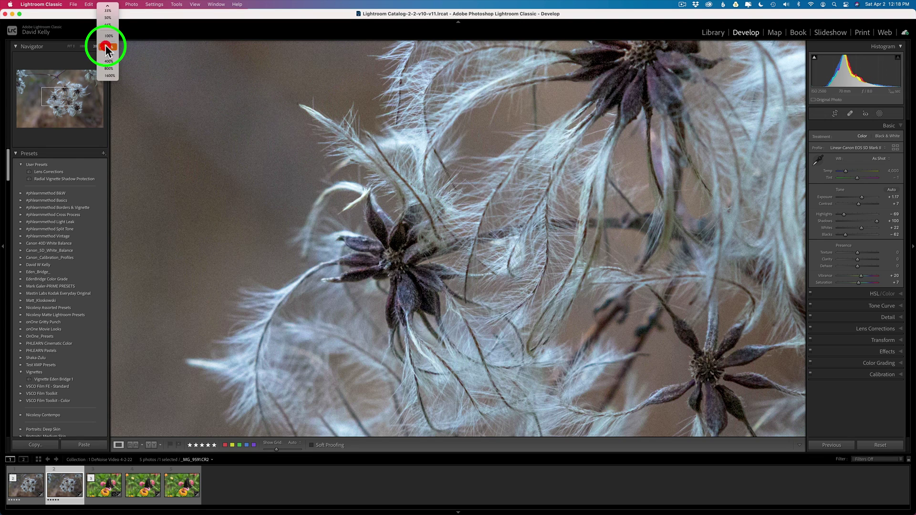
pyautogui.click(108, 54)
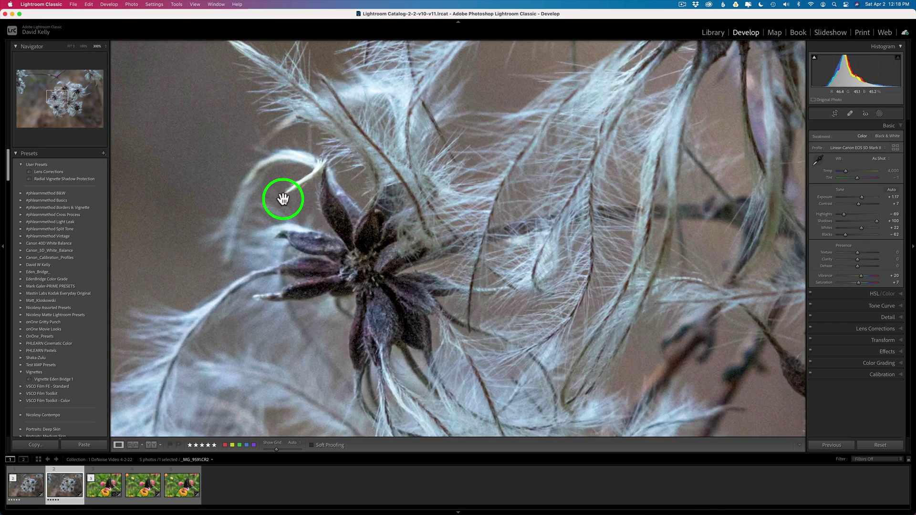
pyautogui.moveTo(283, 198); pyautogui.dragTo(460, 237)
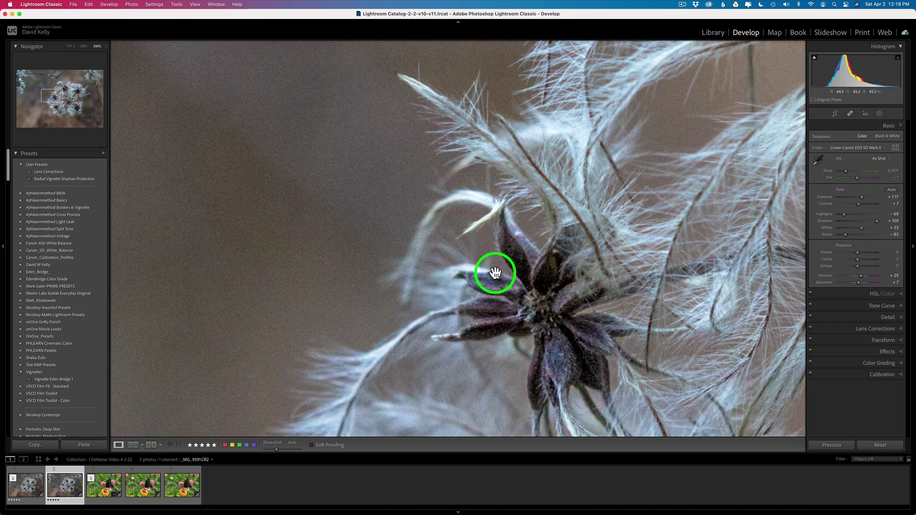
pyautogui.moveTo(601, 257); pyautogui.dragTo(554, 233)
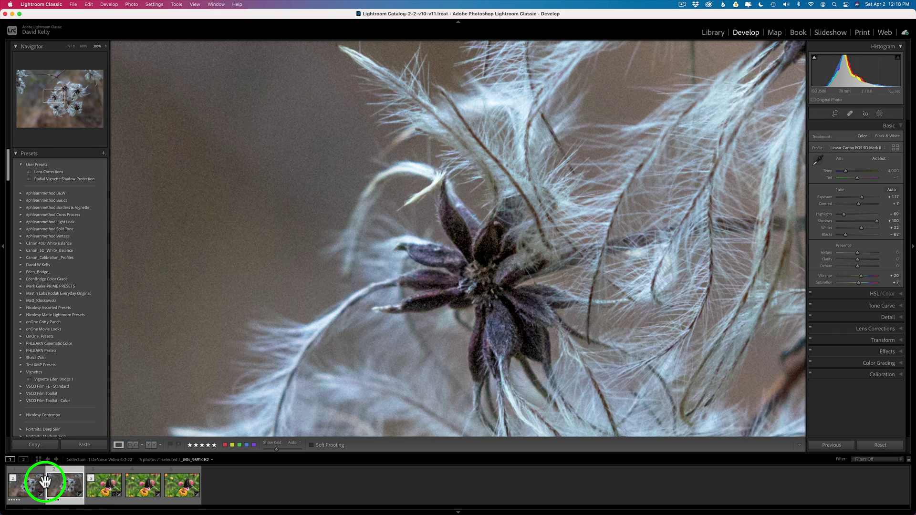
# Step: Compare the denoised _MG_9591-Edit-2.tif with the original, ending on the edited TIFF
pyautogui.click(30, 485)
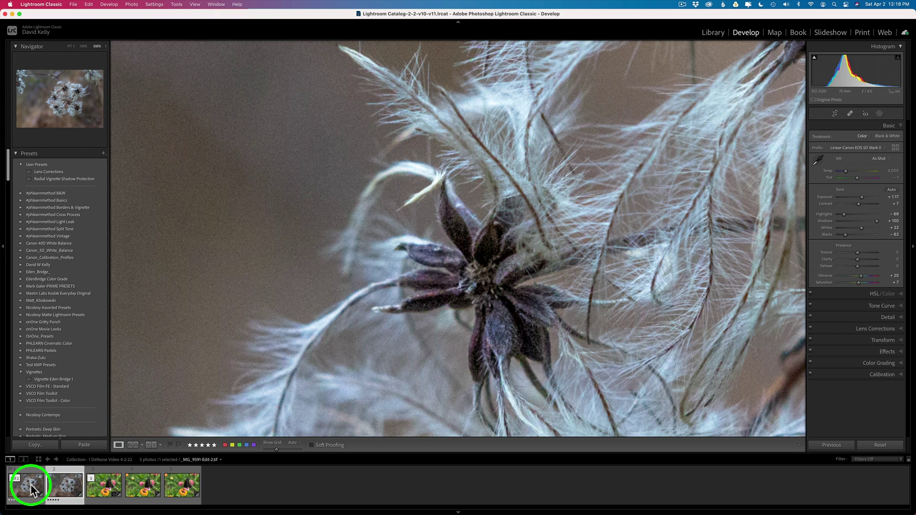
pyautogui.click(30, 486)
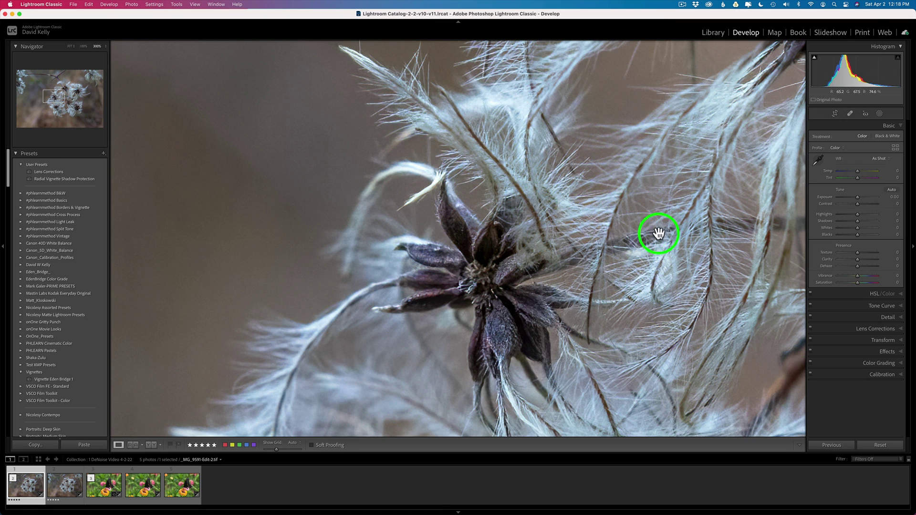
pyautogui.click(67, 493)
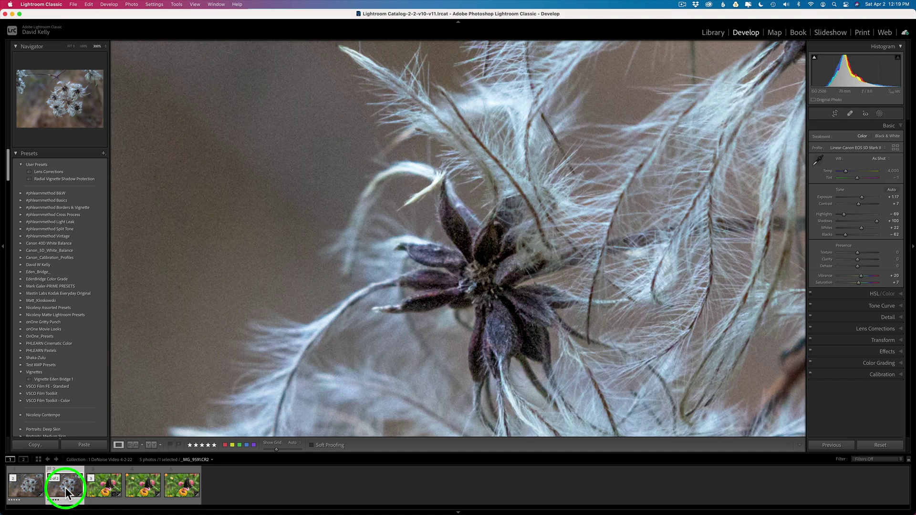
pyautogui.click(31, 485)
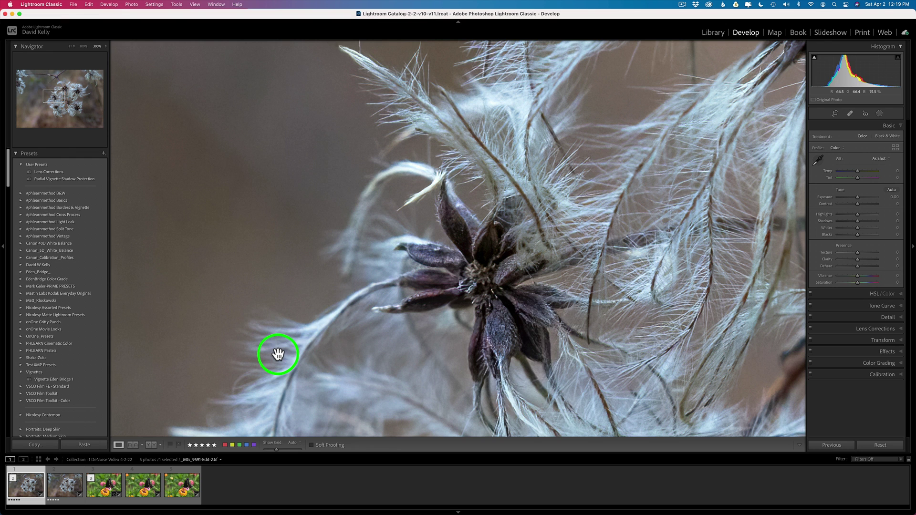
# Step: Inspect the original butterfly raw close up across wing and body, then fit it whole
pyautogui.click(284, 348)
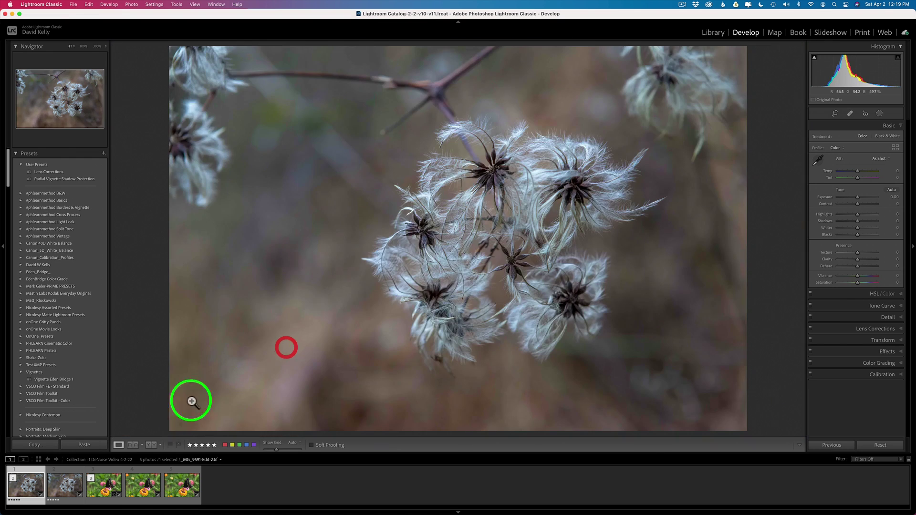
pyautogui.click(104, 486)
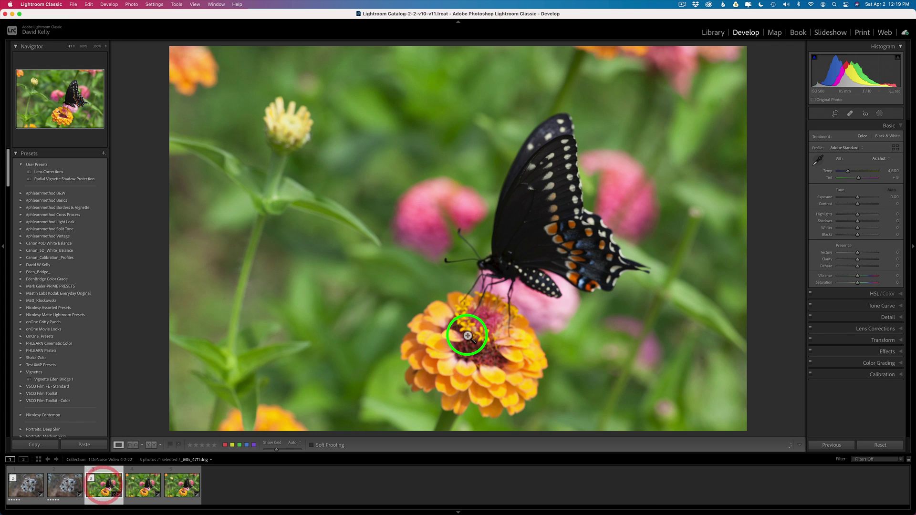
pyautogui.click(534, 257)
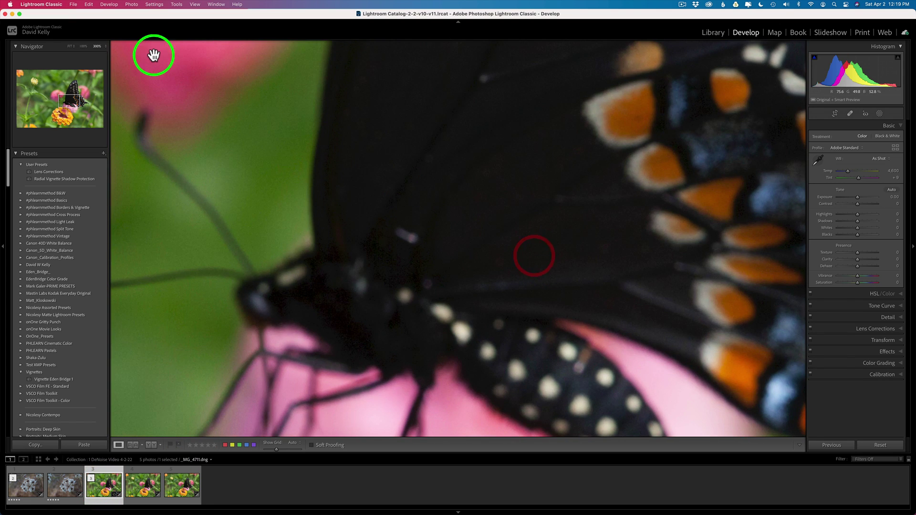
pyautogui.moveTo(470, 262); pyautogui.dragTo(487, 165)
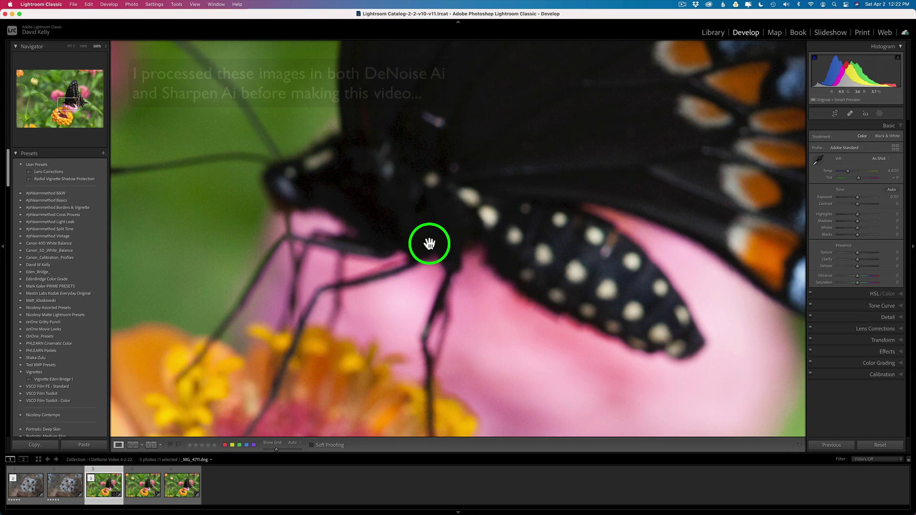
pyautogui.click(429, 245)
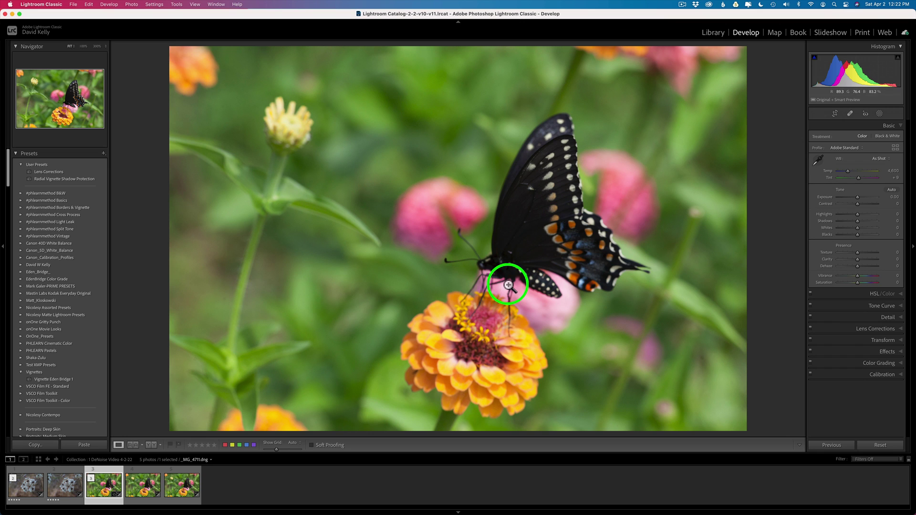
# Step: Compare the sharpened butterfly wing at close zoom against the original raw, ending on the sharpened version
pyautogui.click(186, 488)
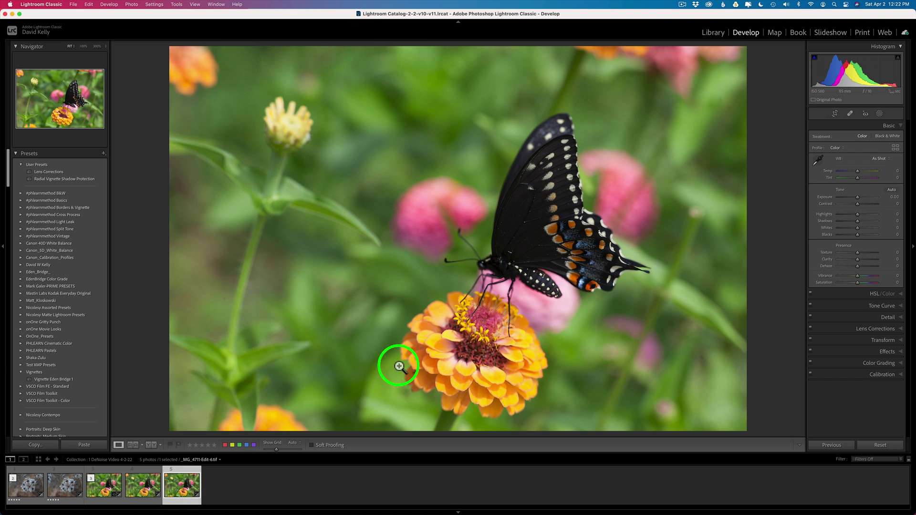
pyautogui.click(576, 252)
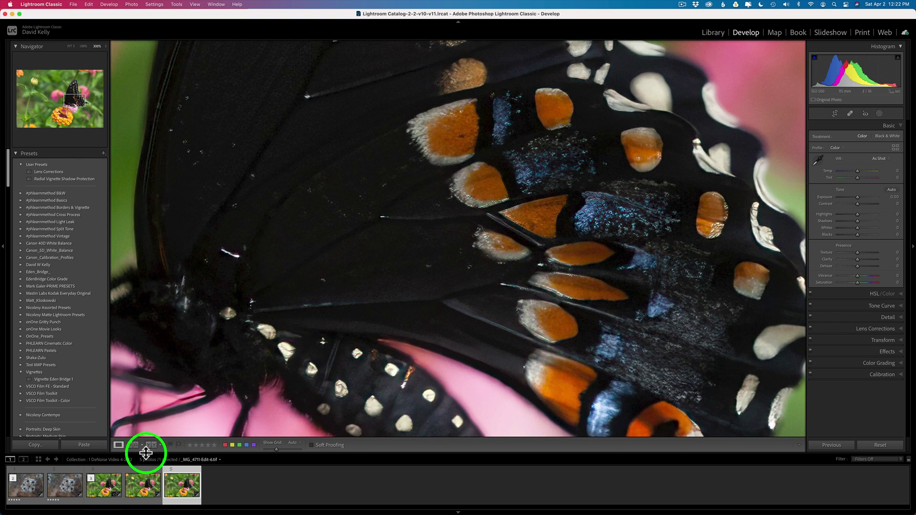
pyautogui.click(103, 486)
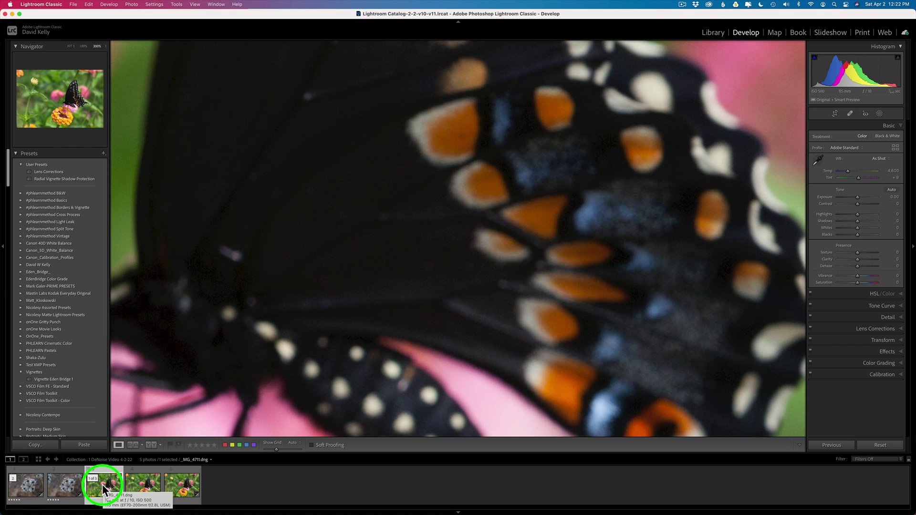
pyautogui.click(184, 486)
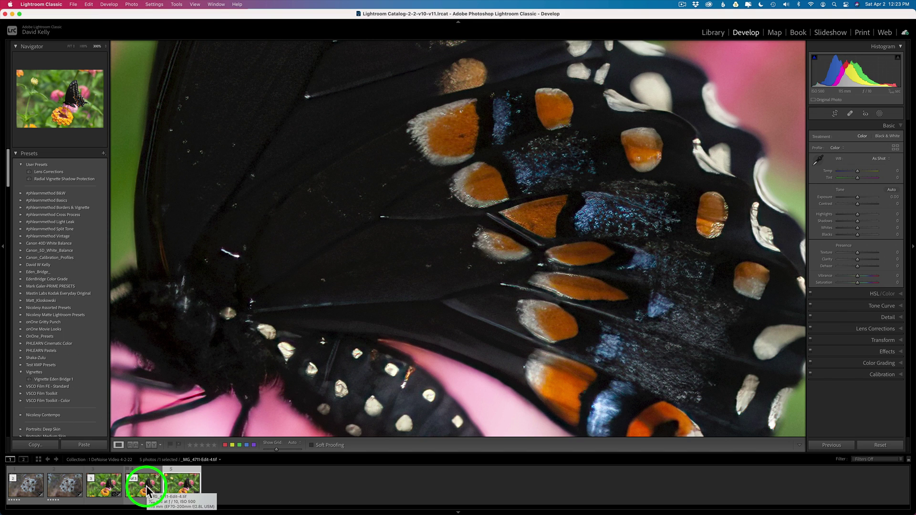
# Step: Compare _MG_4711-Edit-4.tif and _MG_4711-Edit-6.tif on the wing, then fit Edit-4 whole
pyautogui.click(148, 489)
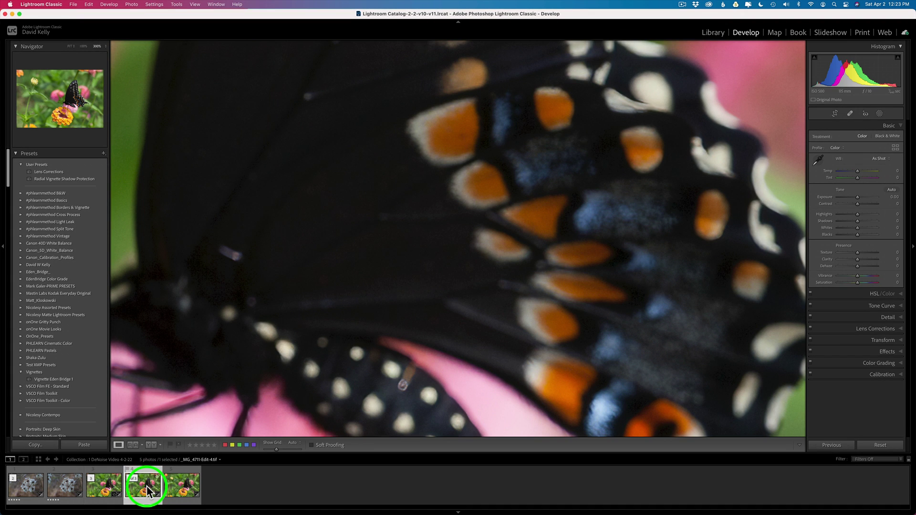
pyautogui.click(183, 488)
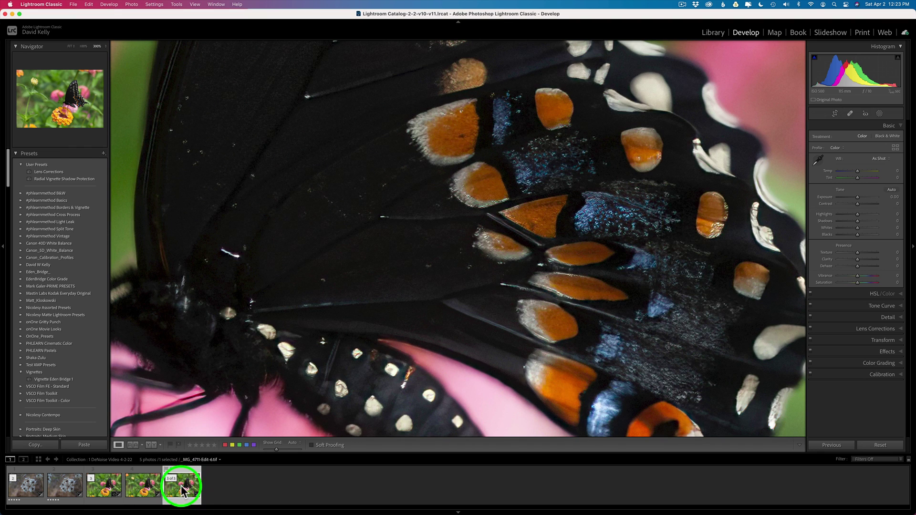
pyautogui.click(149, 489)
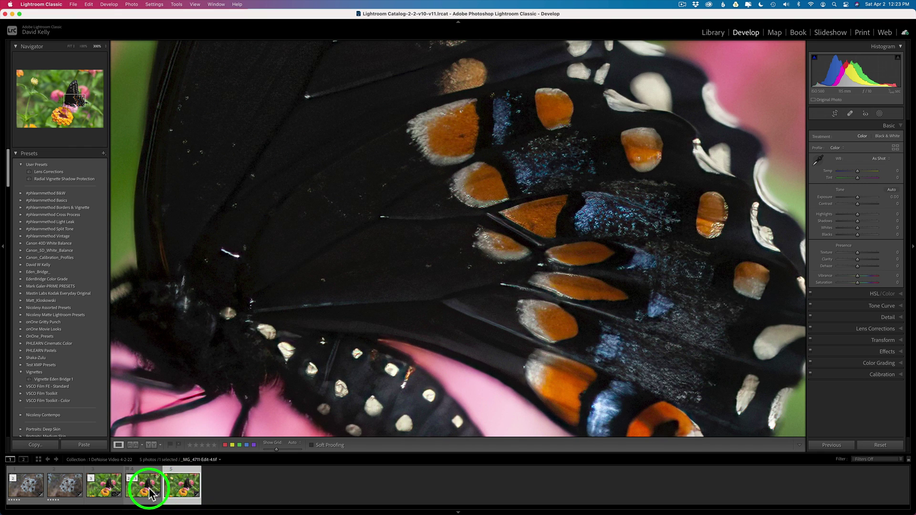
pyautogui.click(403, 301)
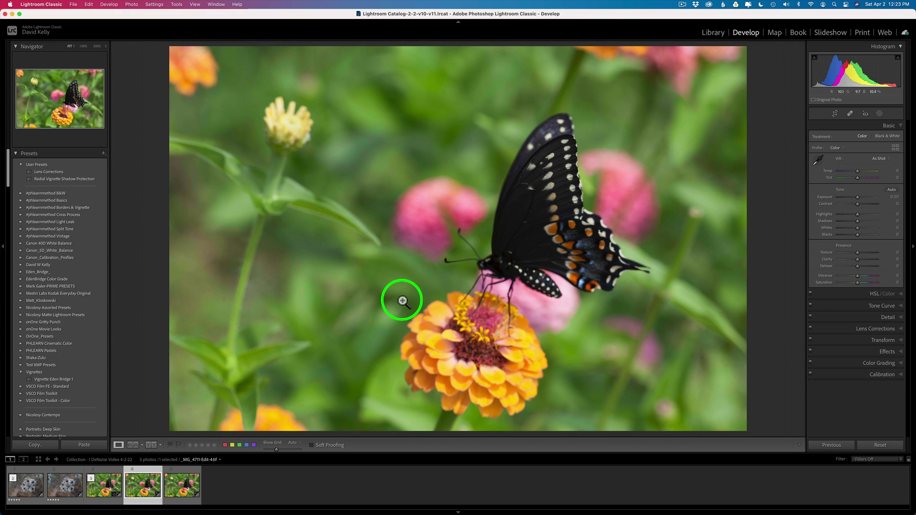
# Step: Display the whole _MG_4711-Edit-6.tif butterfly-on-zinnia photo in the Develop loupe
pyautogui.click(182, 483)
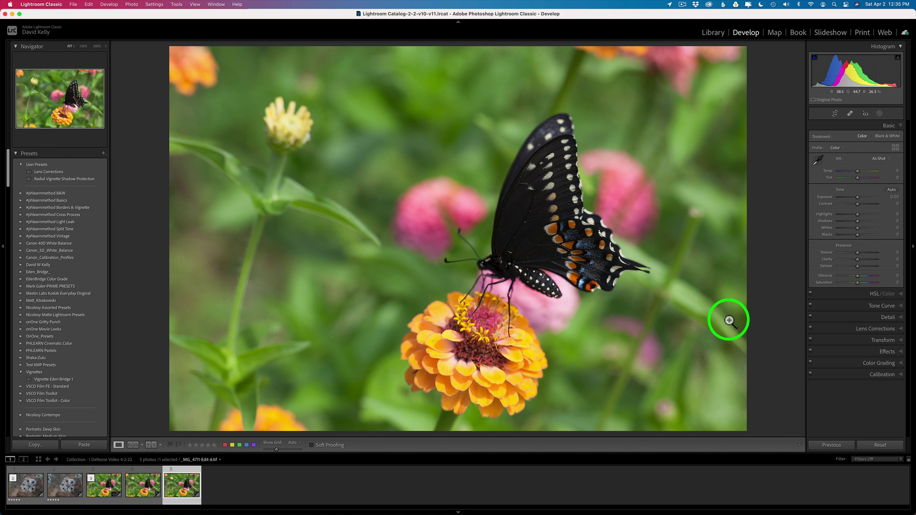
# Step: Zoom to 300% on the zinnia centre, compare it with the original raw, then return to the sharpened version
pyautogui.click(493, 317)
pyautogui.moveTo(489, 304); pyautogui.dragTo(520, 76)
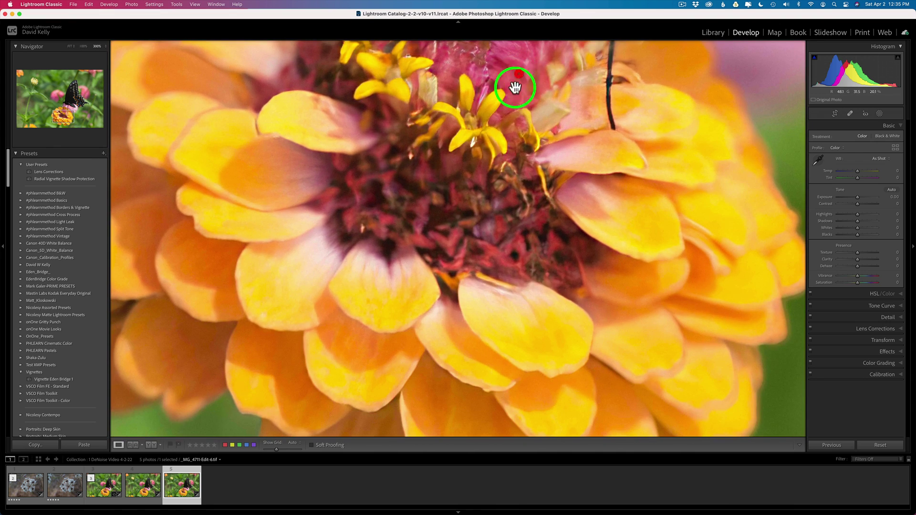
pyautogui.click(107, 490)
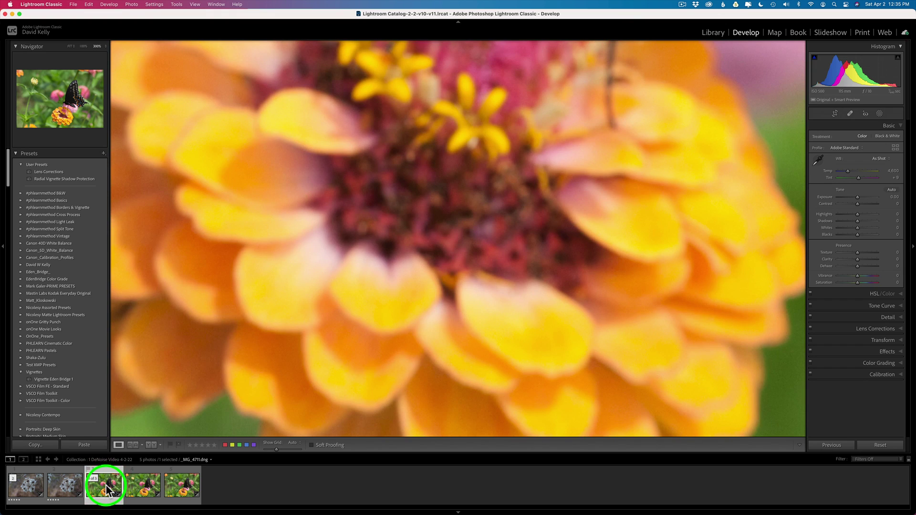
pyautogui.click(186, 489)
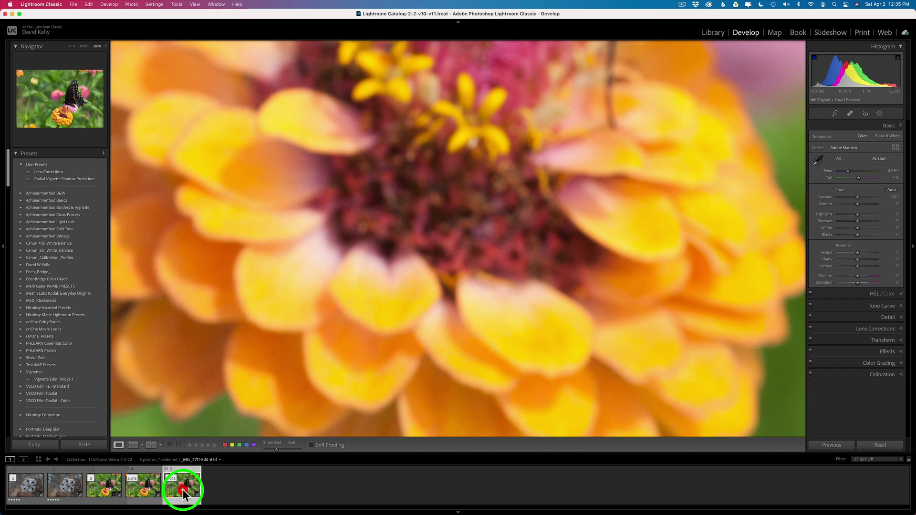
# Step: Return _MG_4711-Edit-6.tif to Fit view so the entire butterfly-on-zinnia frame is visible
pyautogui.click(415, 309)
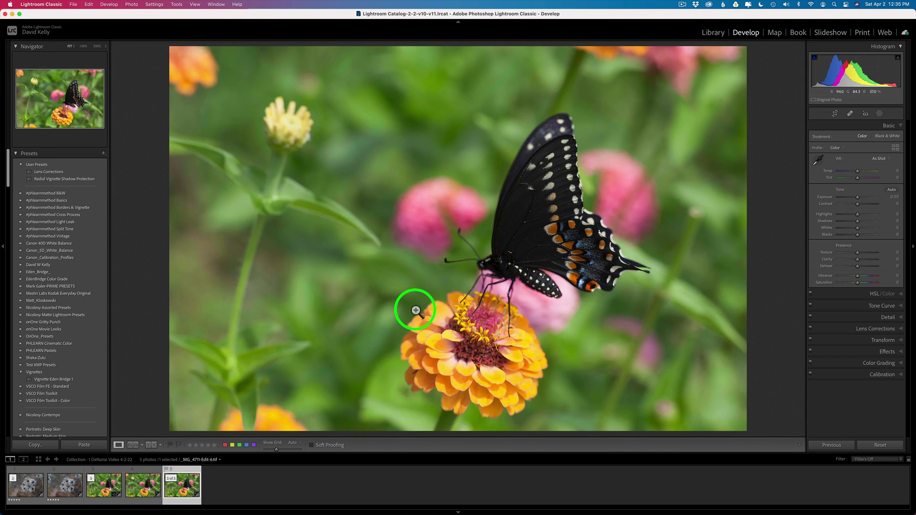